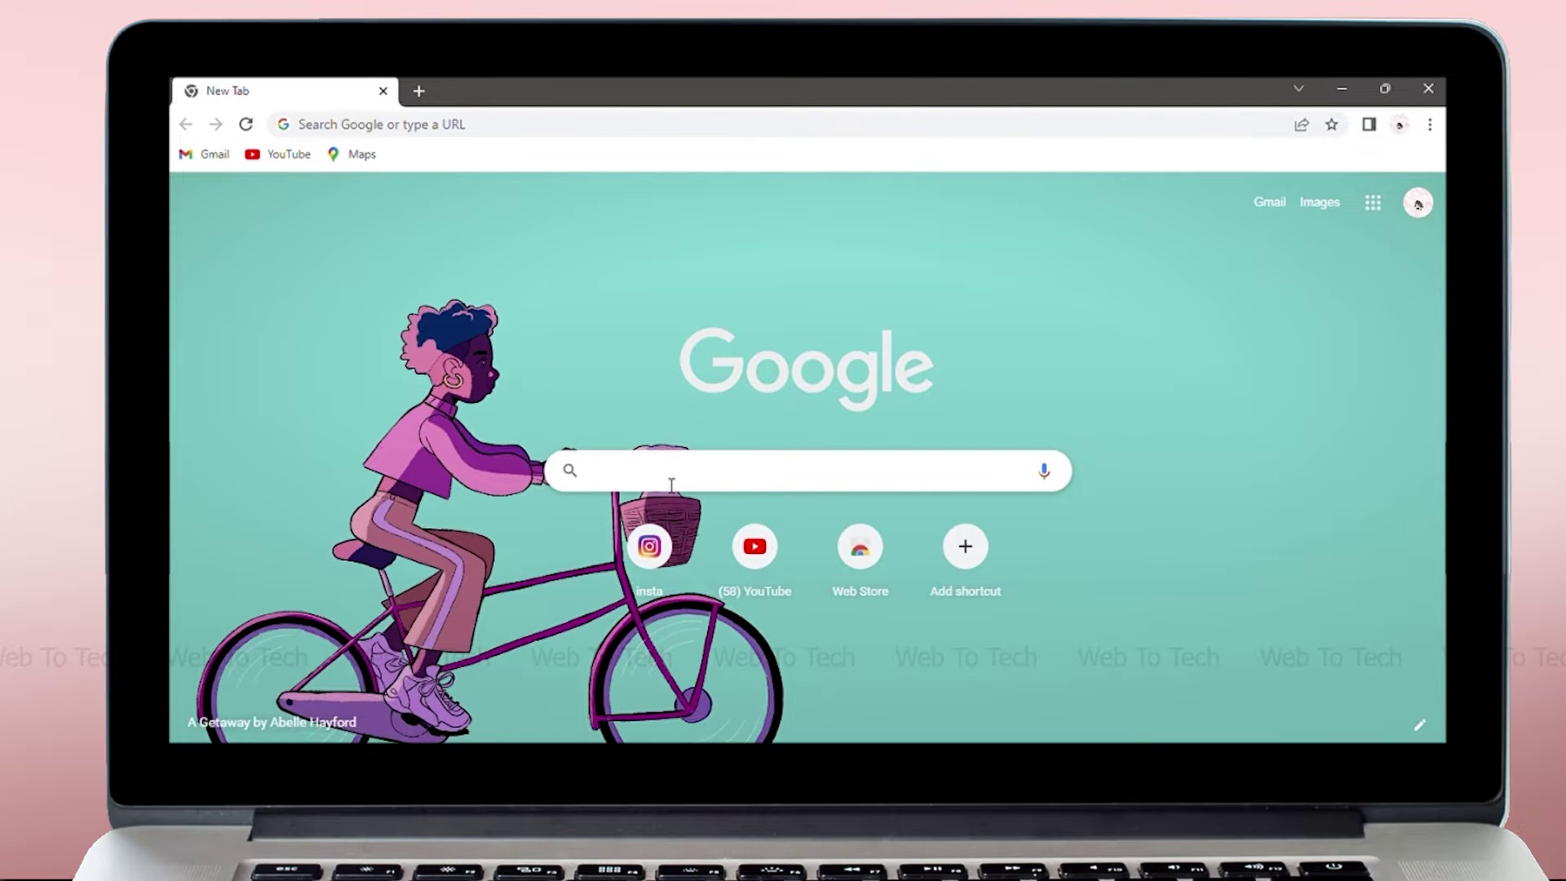
text(ka)
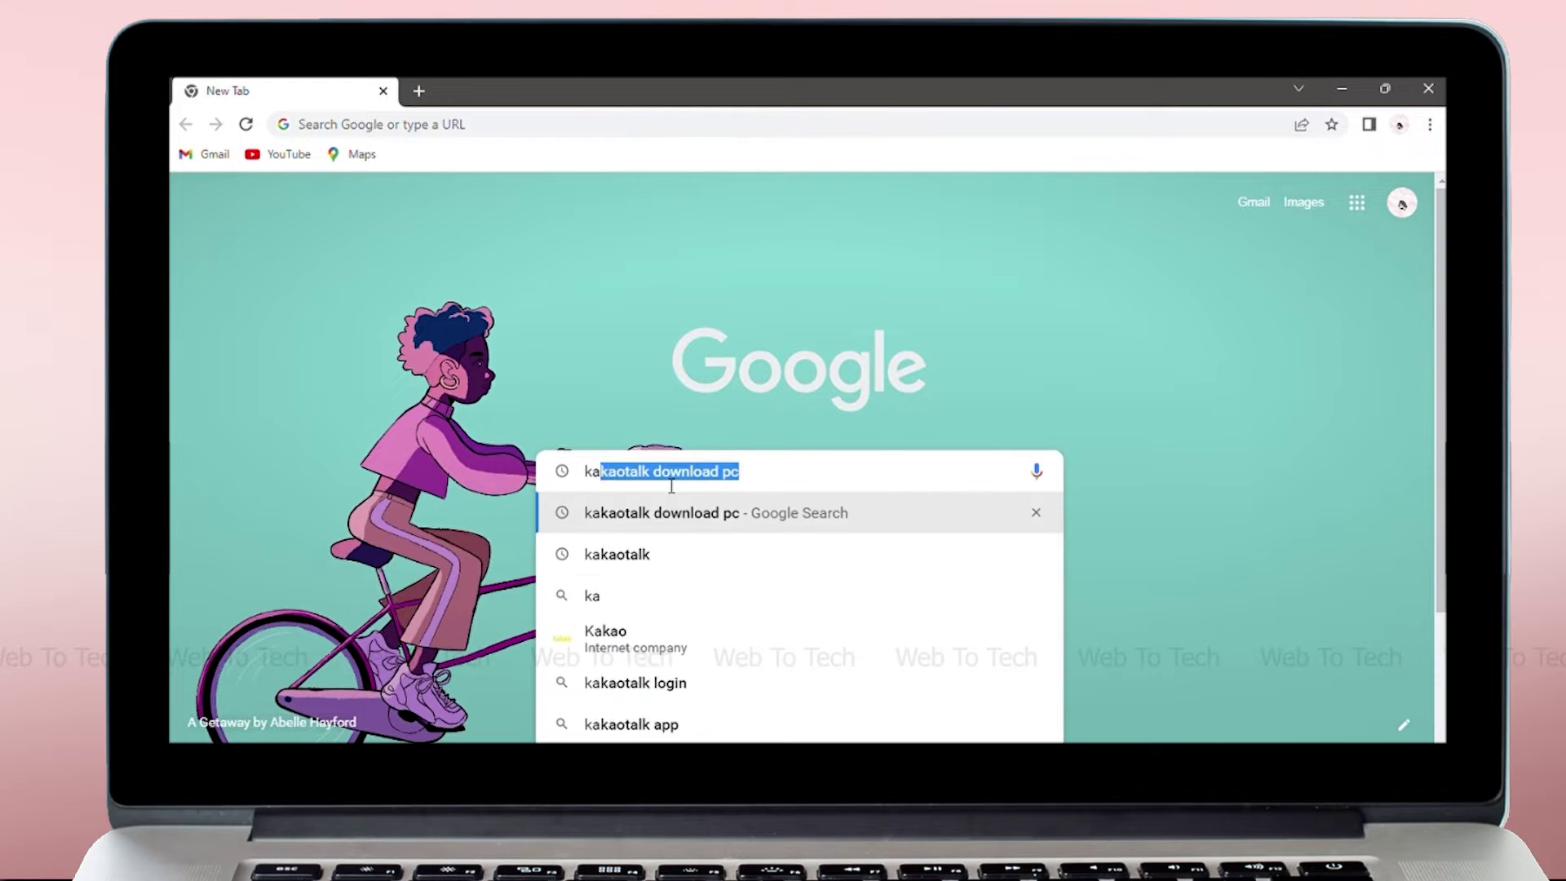
text(k)
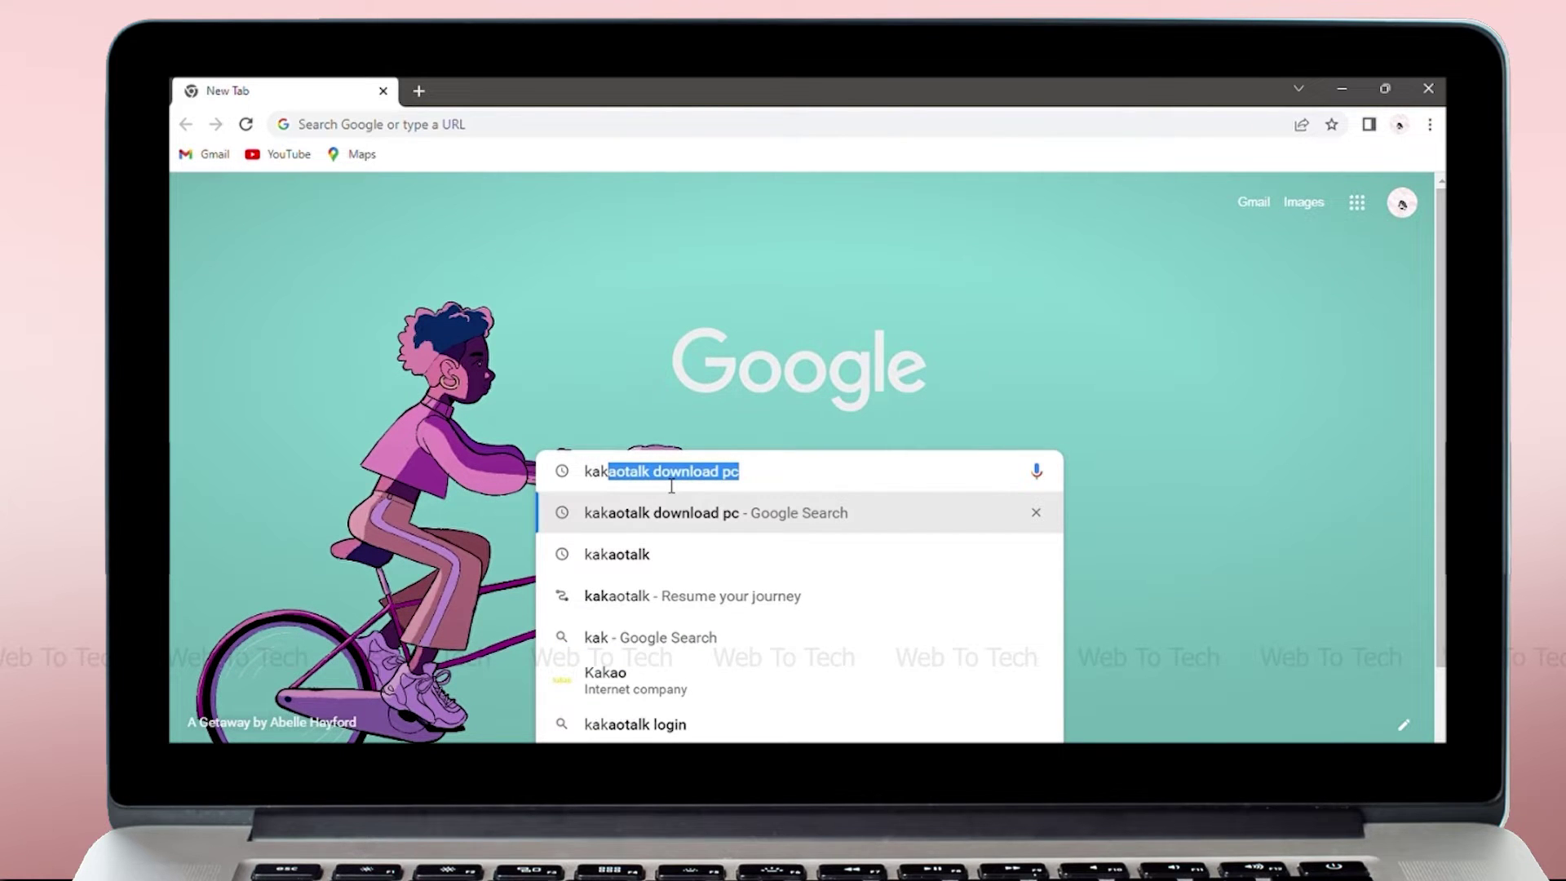
- Run the Google search for 'kakaotalk download pc'
key(Return)
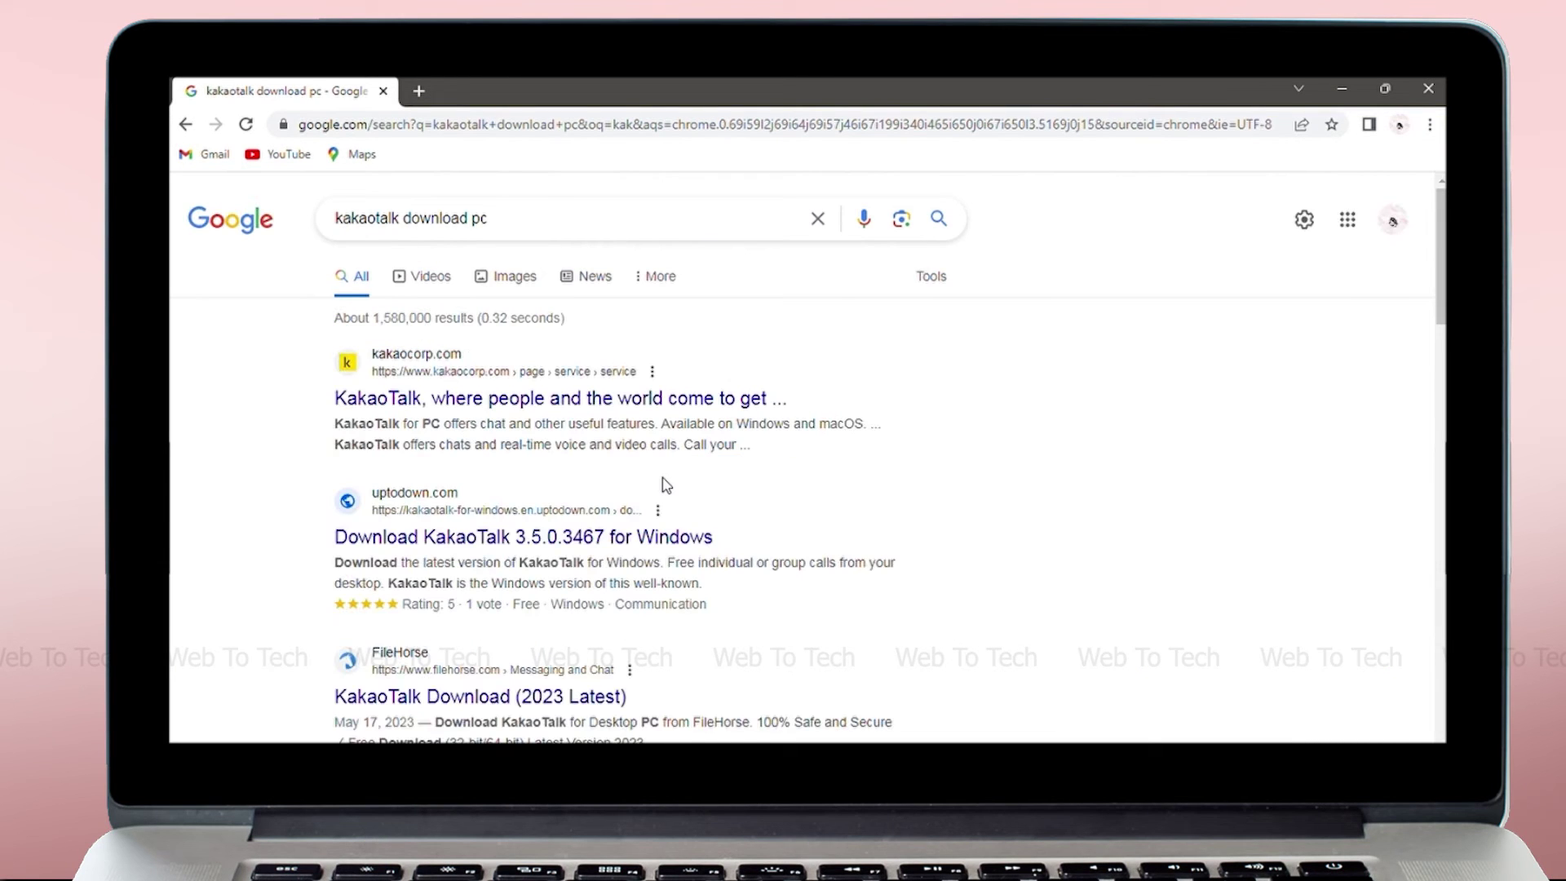
scroll(196, 442, down, 1)
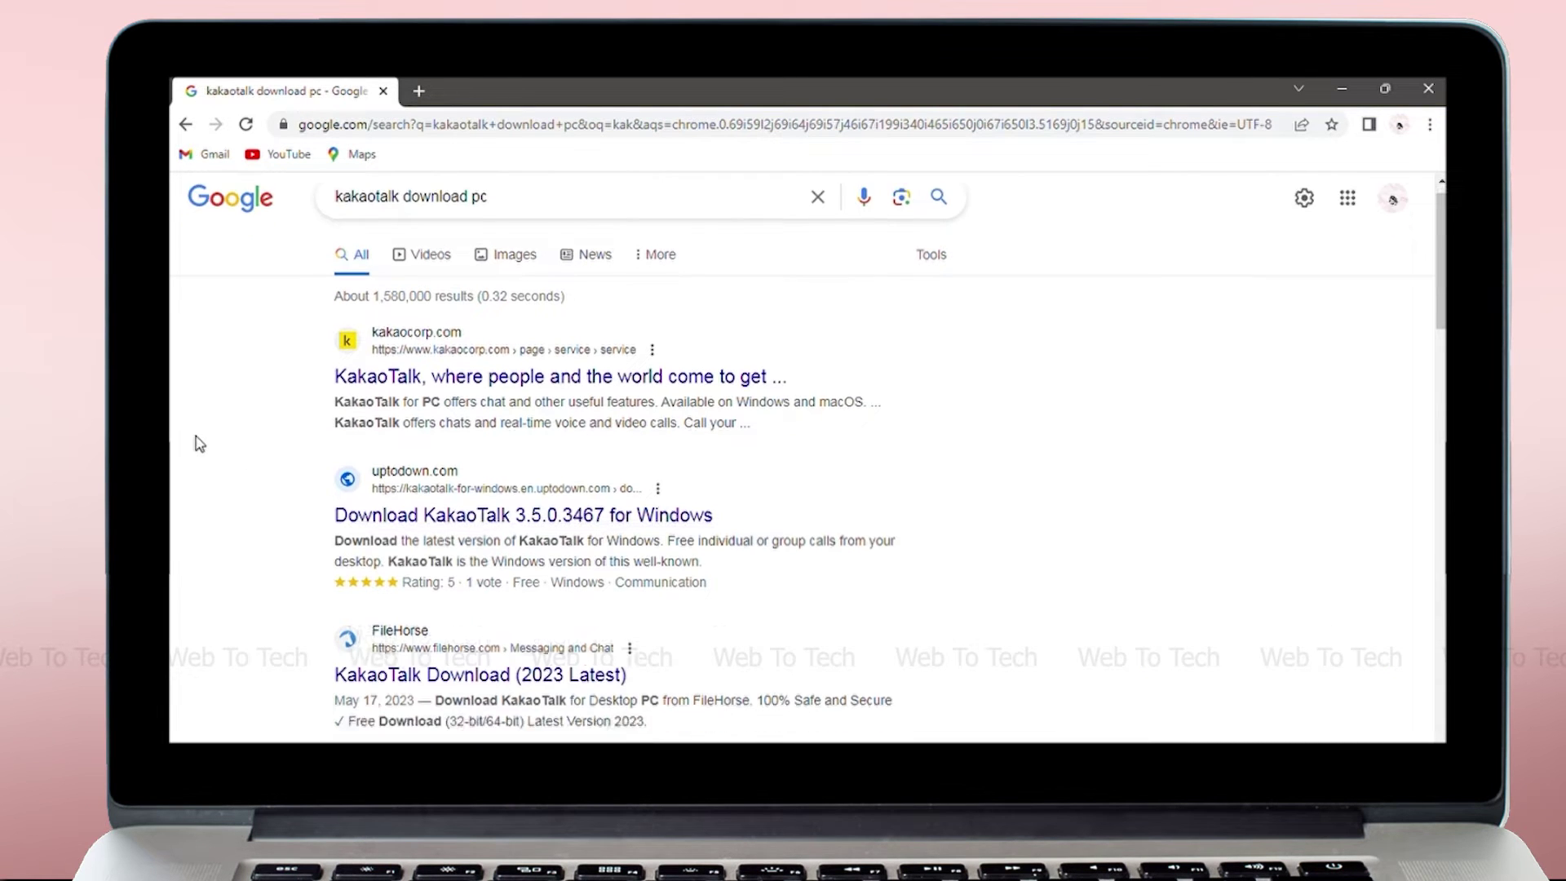
scroll(196, 443, down, 2)
scroll(195, 444, down, 1)
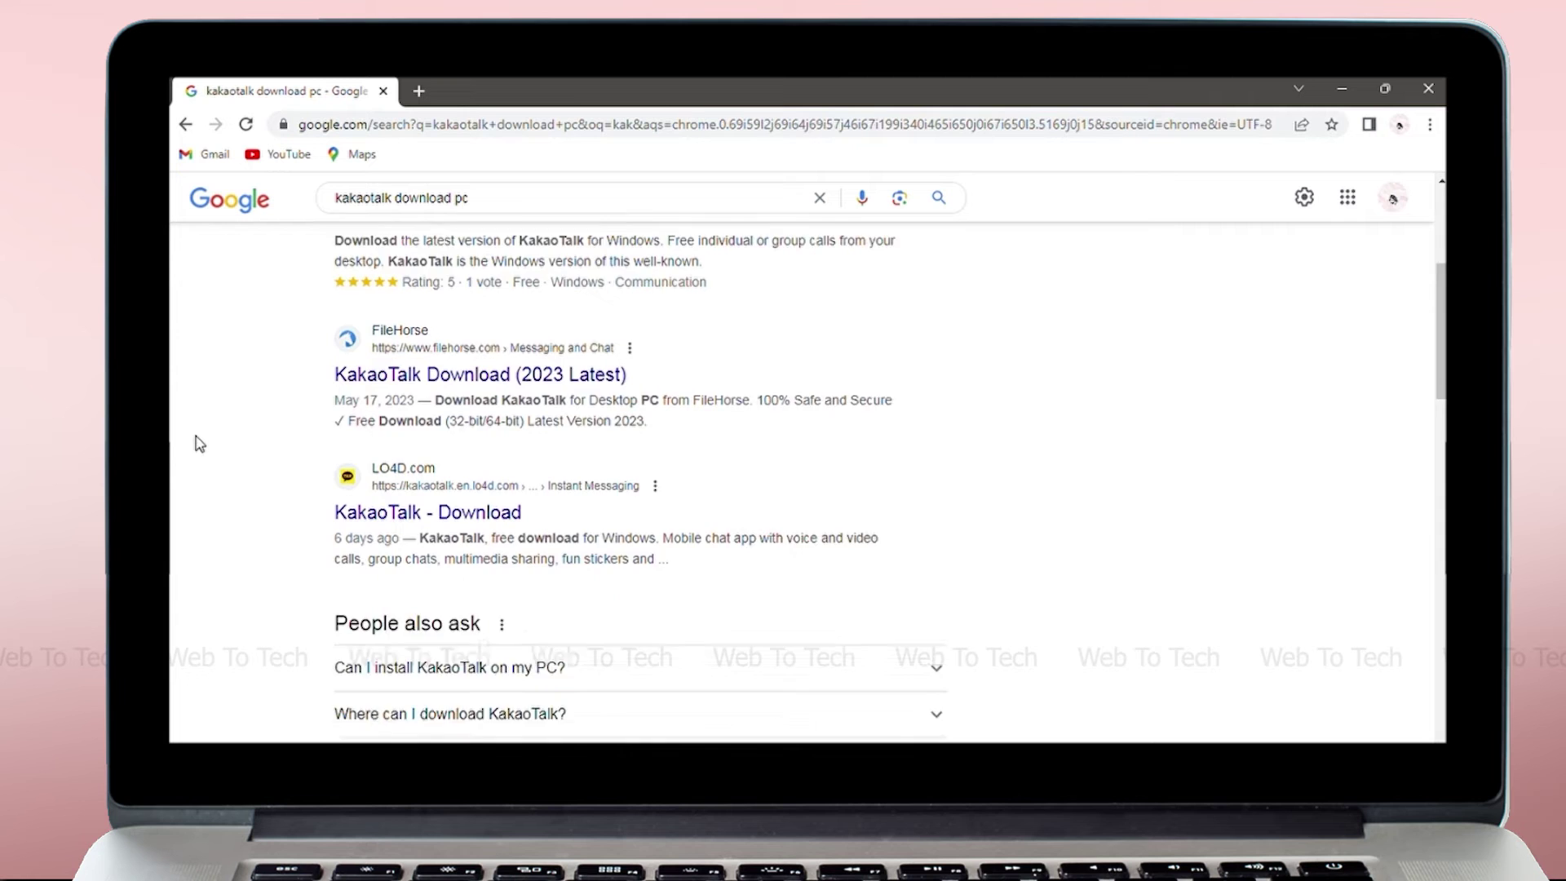
scroll(196, 443, down, 1)
scroll(197, 444, down, 1)
scroll(195, 443, down, 1)
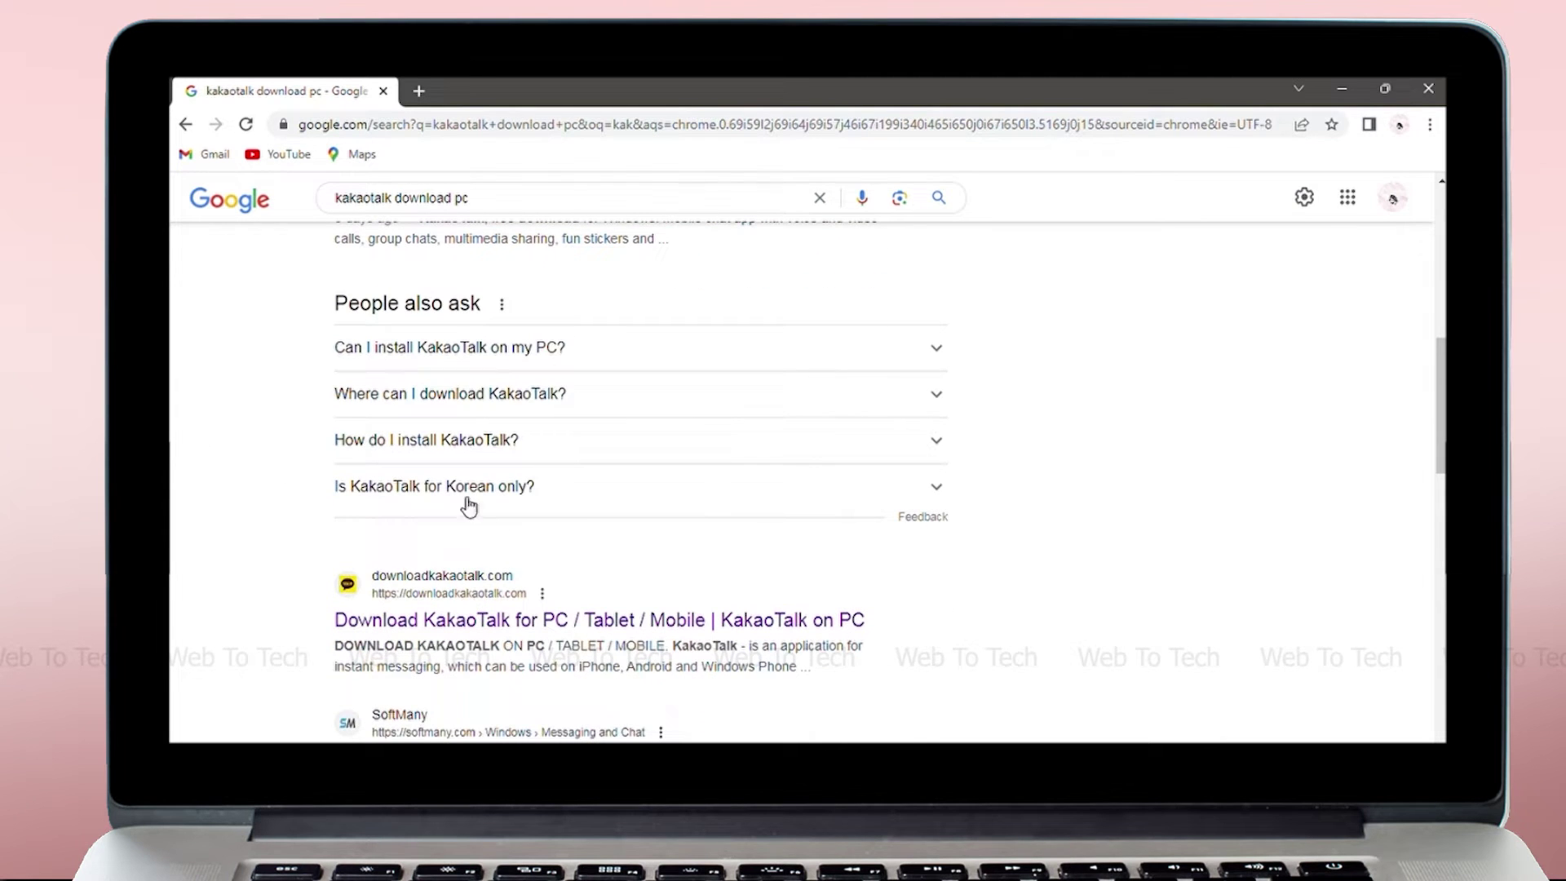
- Open the downloadkakaotalk.com result from the search listings
click(546, 632)
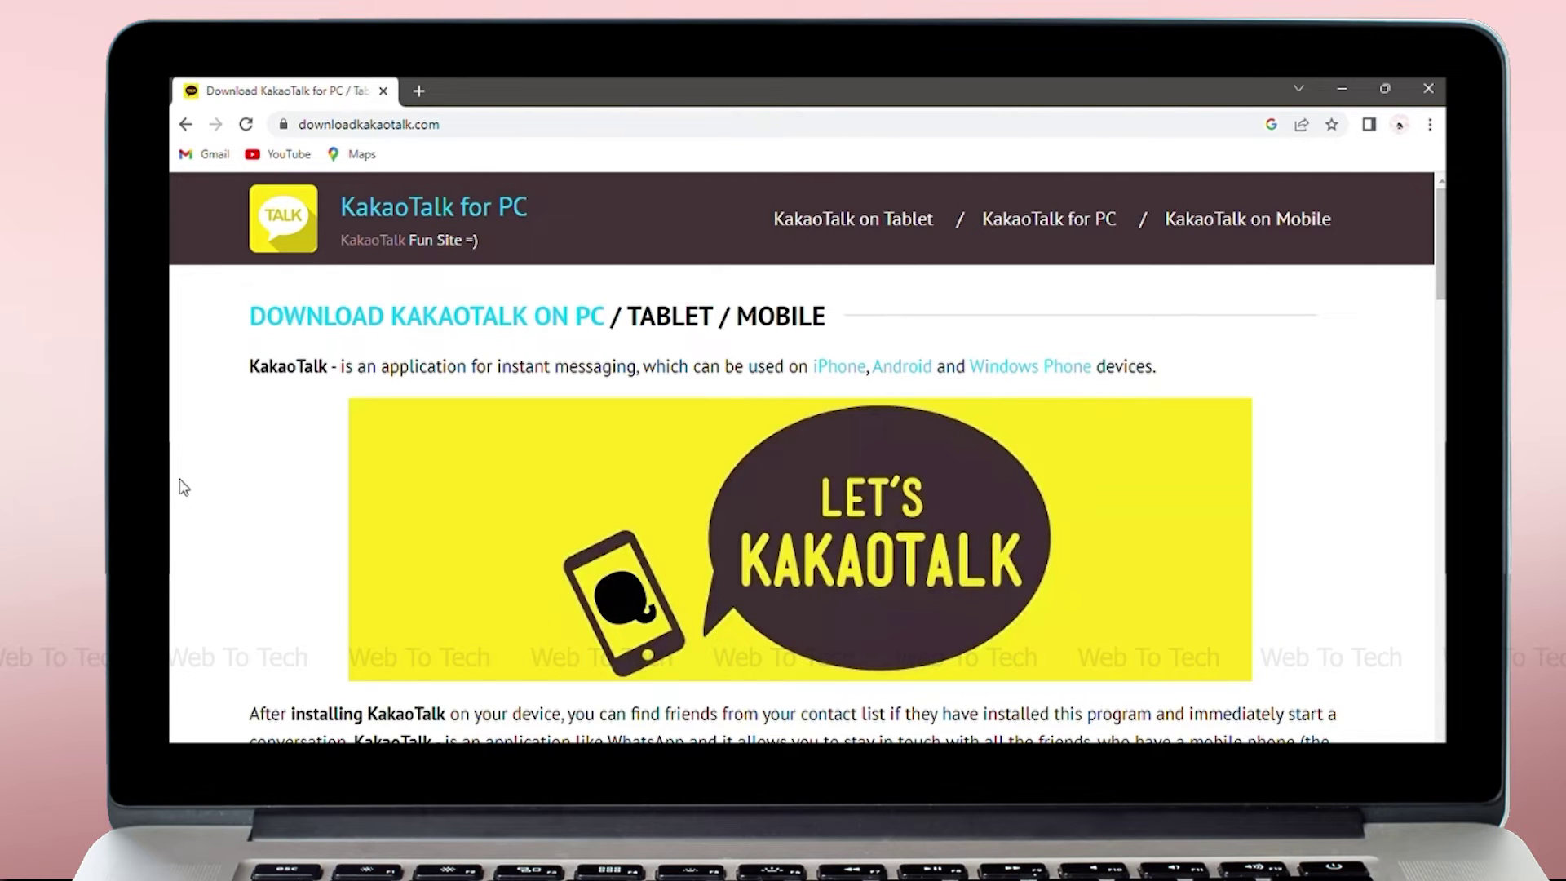
scroll(181, 487, down, 1)
scroll(182, 487, down, 4)
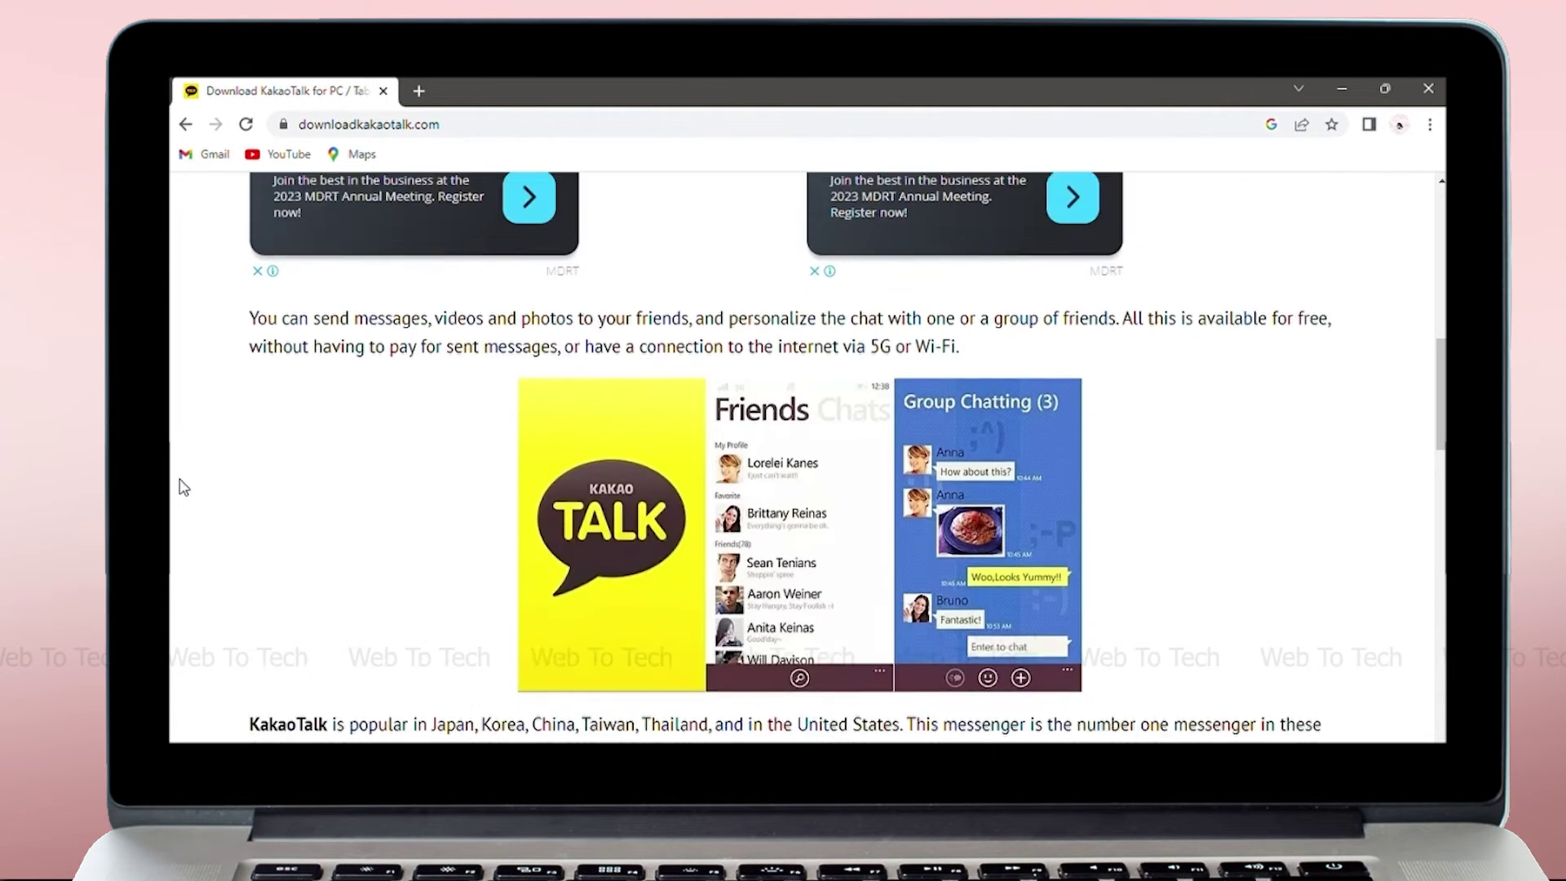
scroll(181, 487, down, 2)
scroll(181, 487, down, 2)
scroll(181, 487, down, 3)
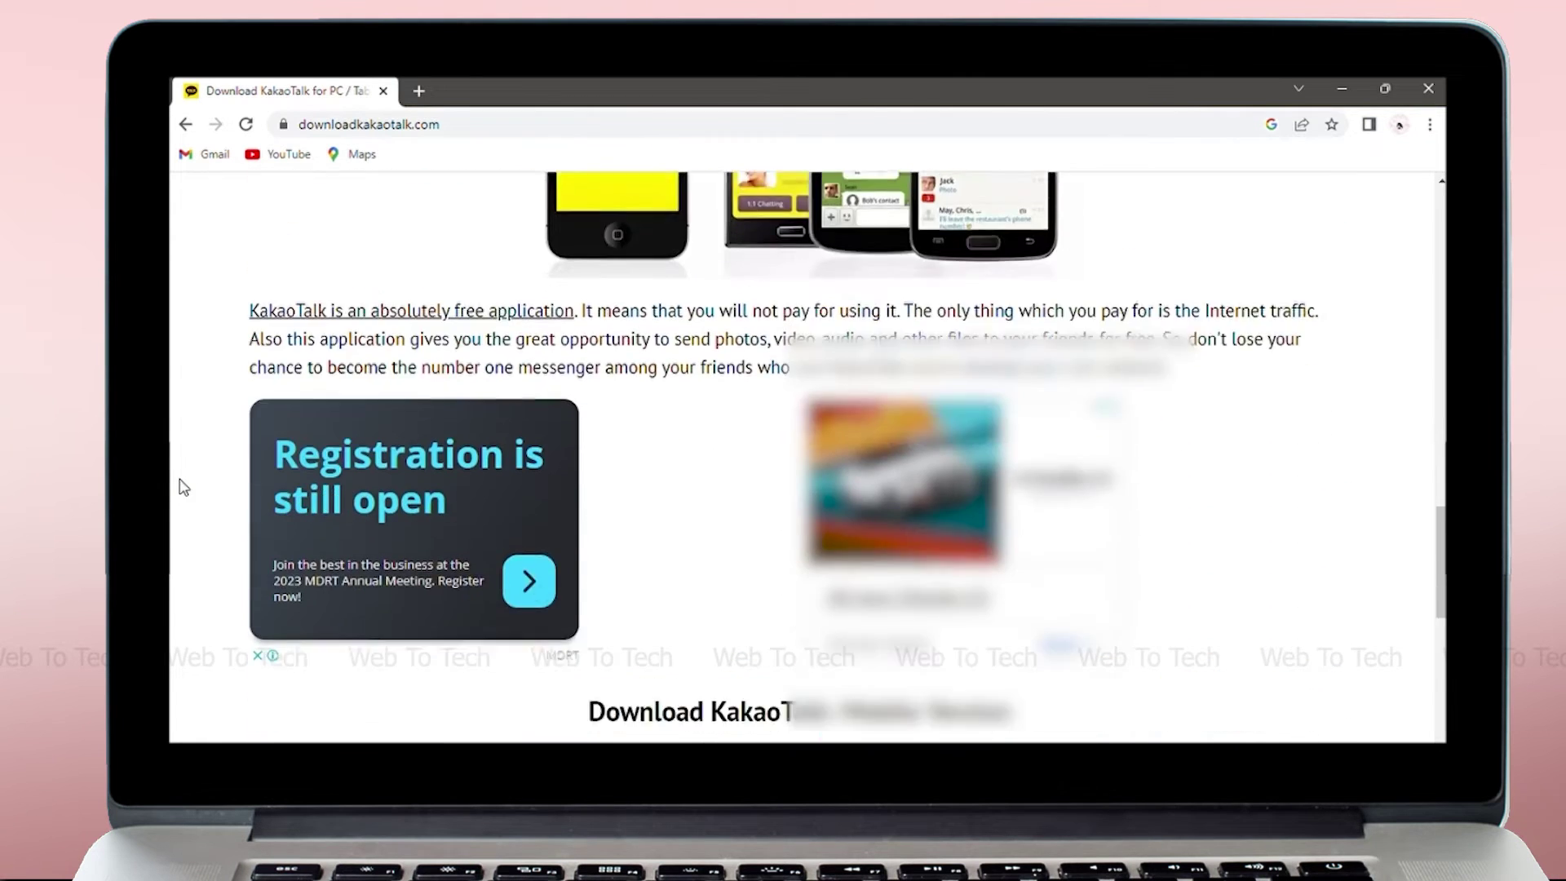
scroll(181, 487, down, 1)
scroll(181, 487, down, 2)
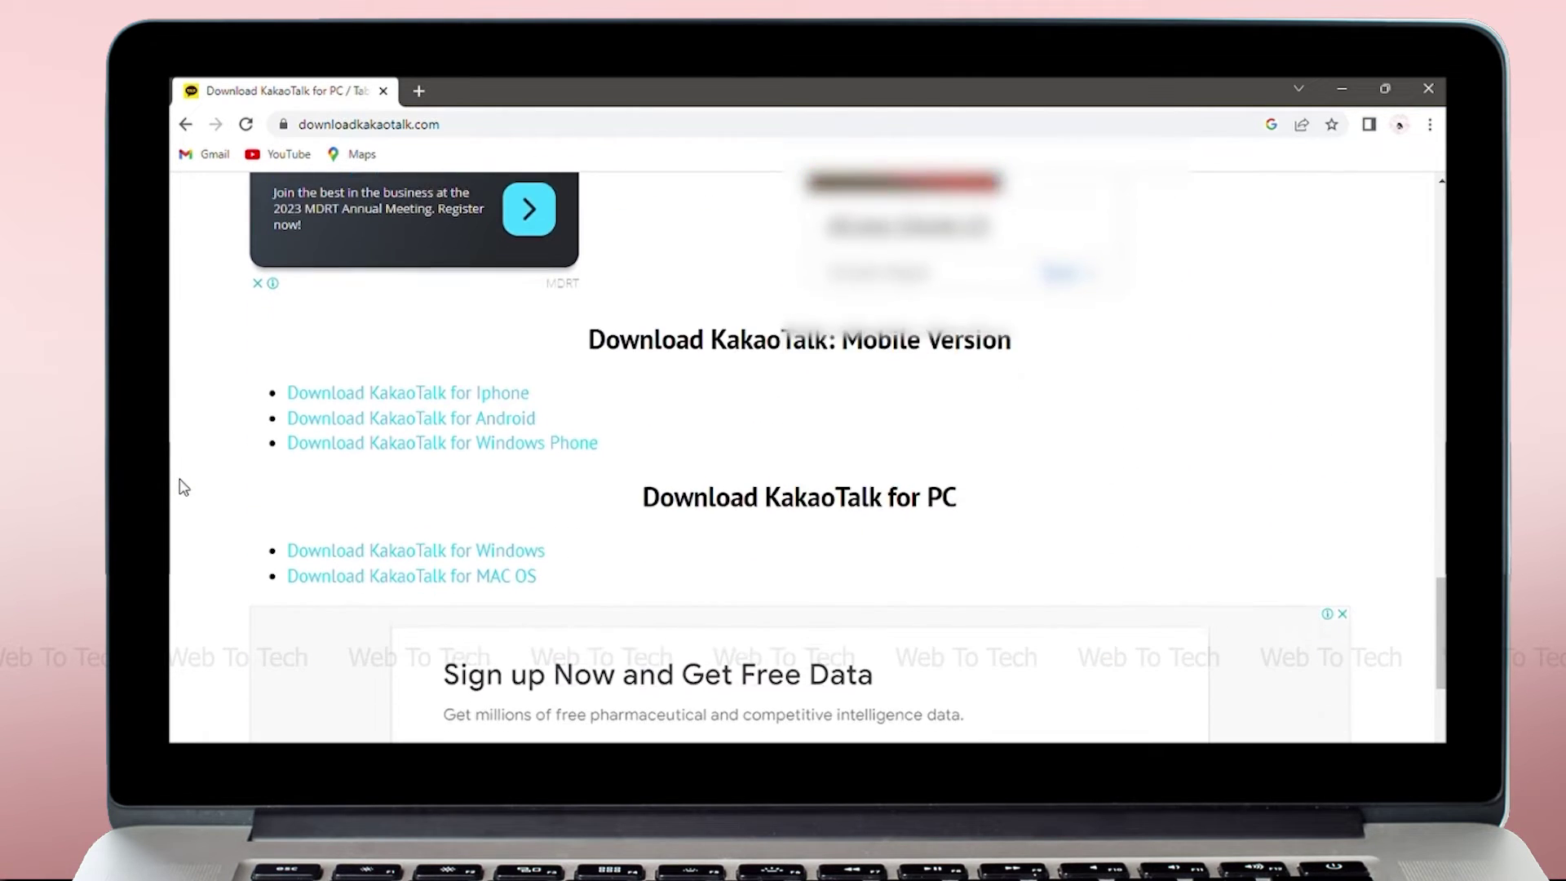
scroll(182, 488, down, 1)
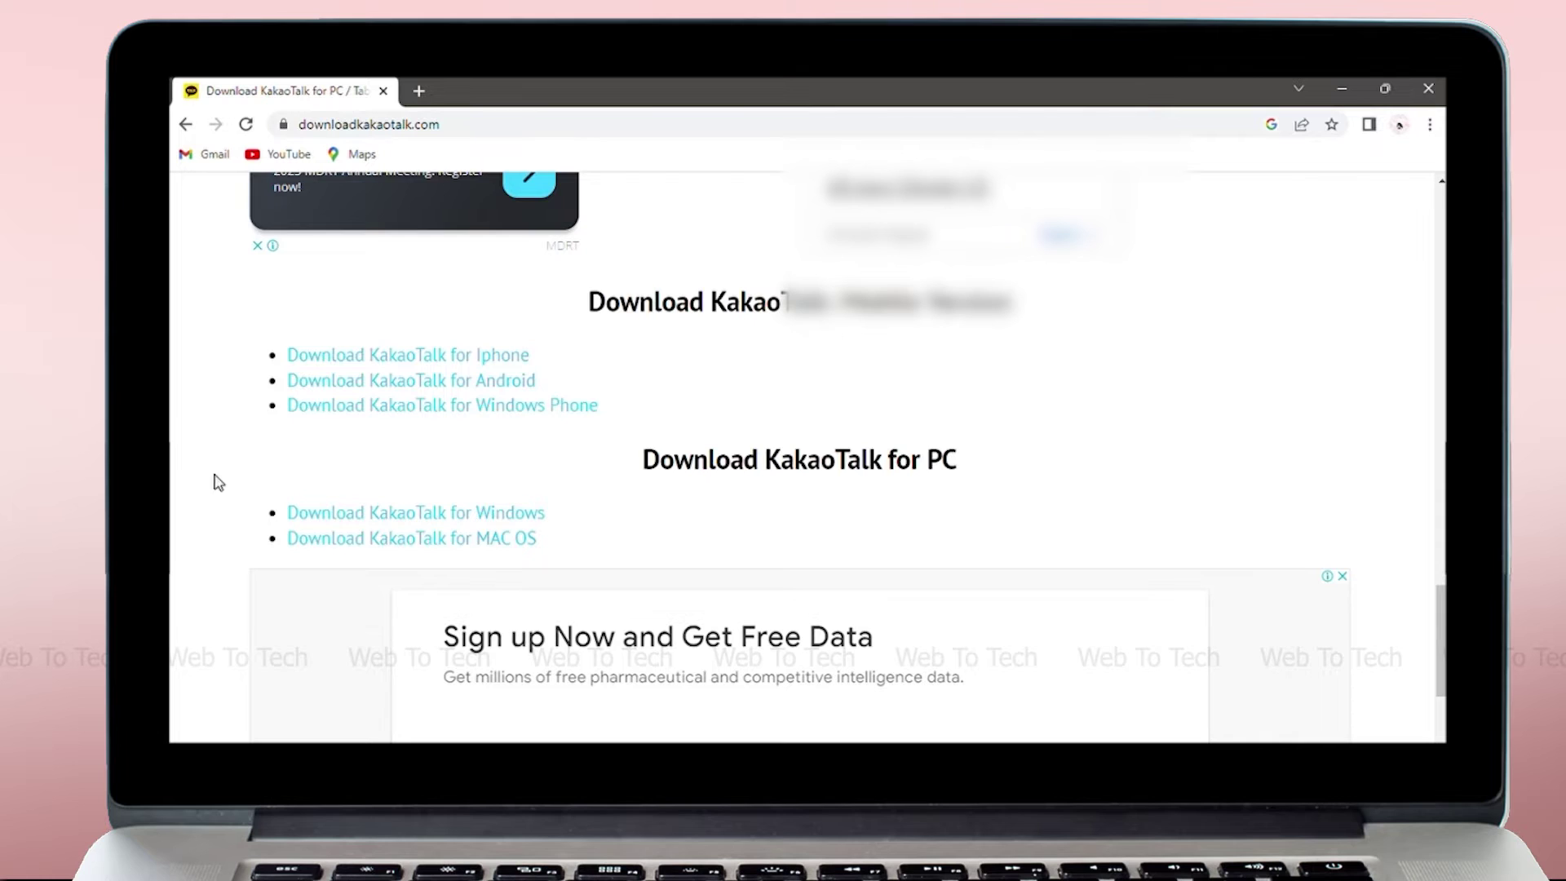
- Open the 'Download KakaoTalk for Windows' page and download KakaoTalk_Setup.exe via DOWNLOAD NOW
click(395, 516)
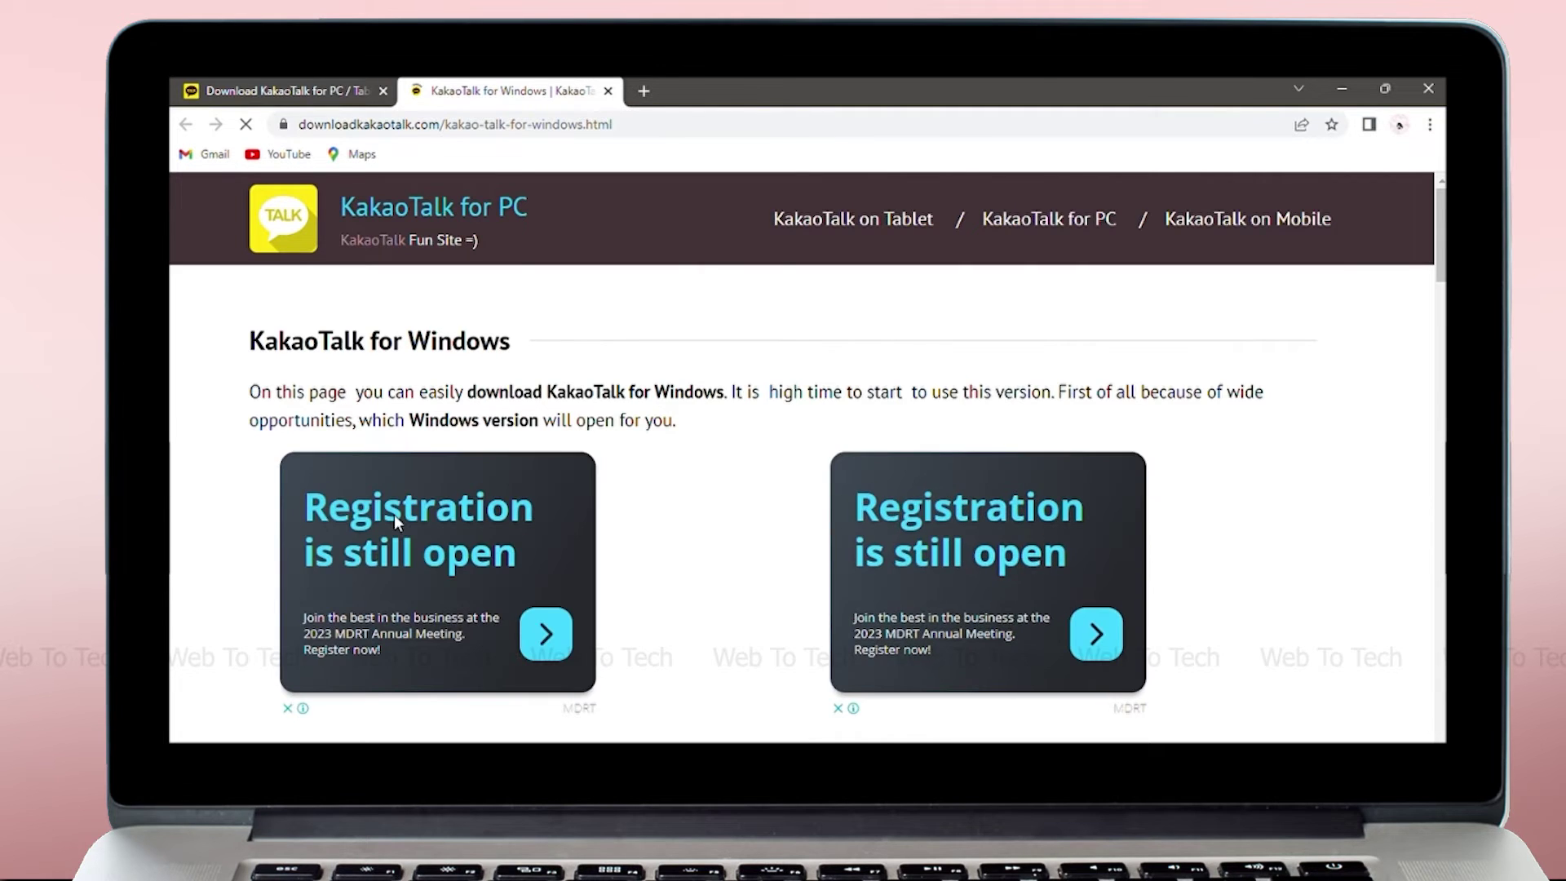
scroll(171, 536, down, 1)
scroll(172, 536, down, 2)
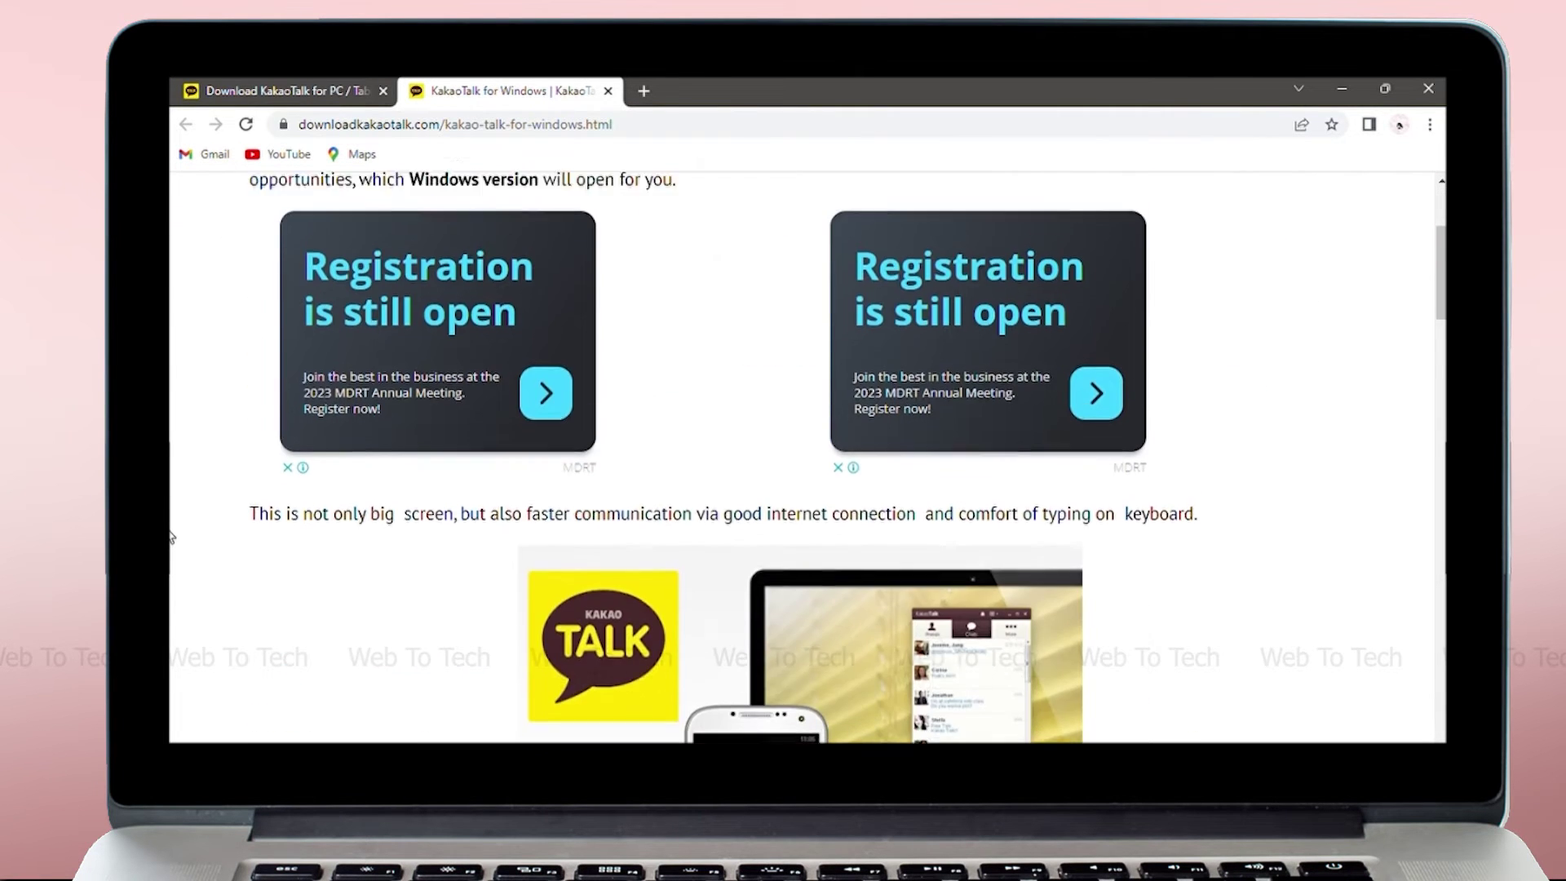
scroll(171, 537, down, 2)
scroll(172, 535, down, 2)
scroll(171, 537, down, 1)
scroll(172, 536, down, 2)
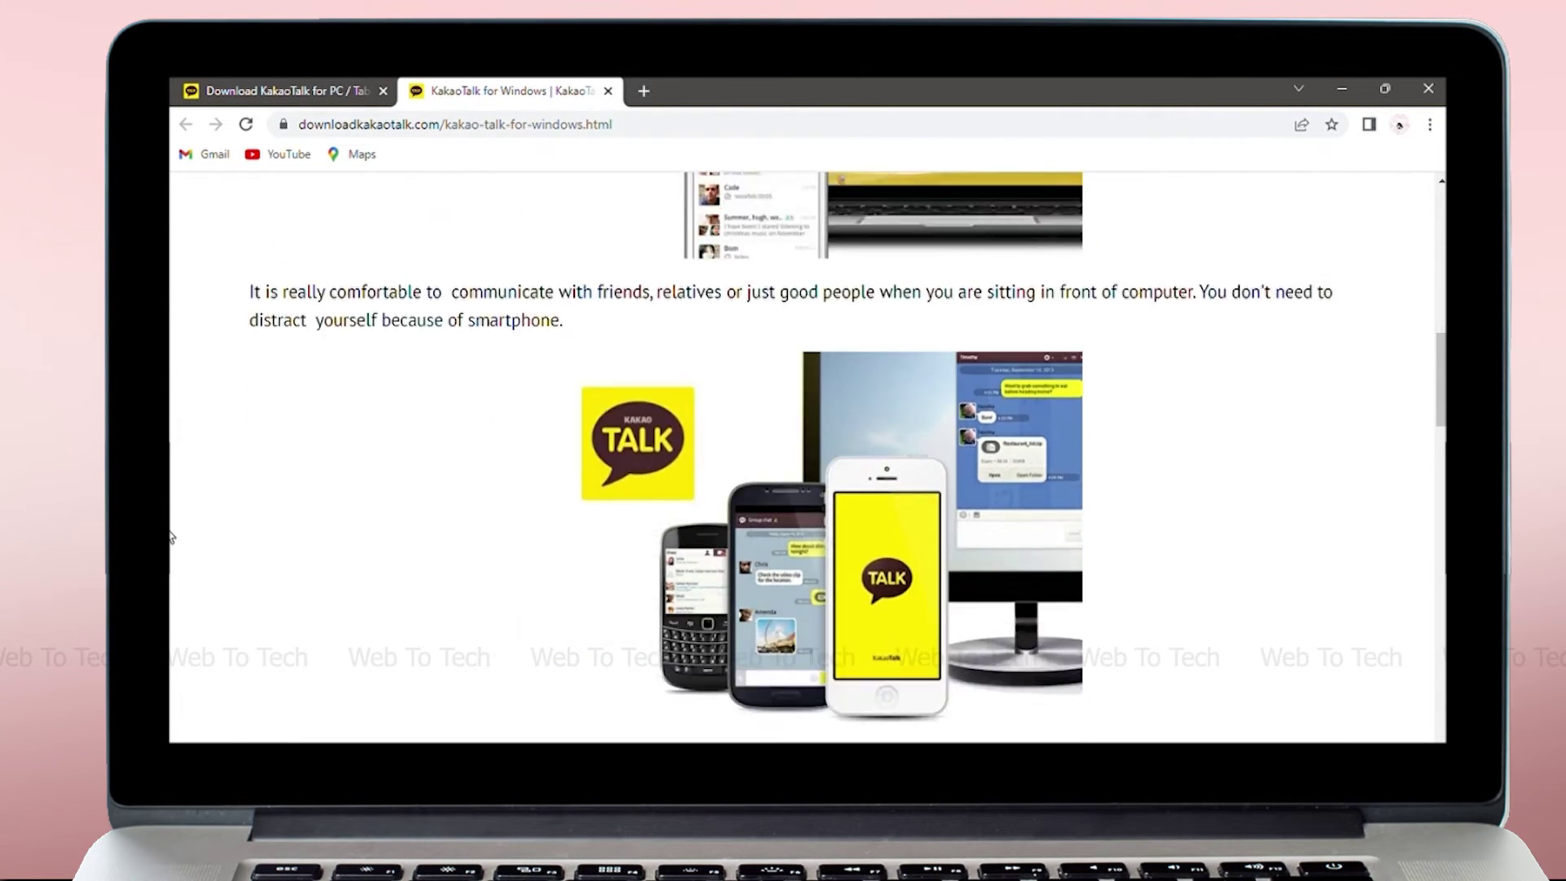
scroll(172, 536, down, 3)
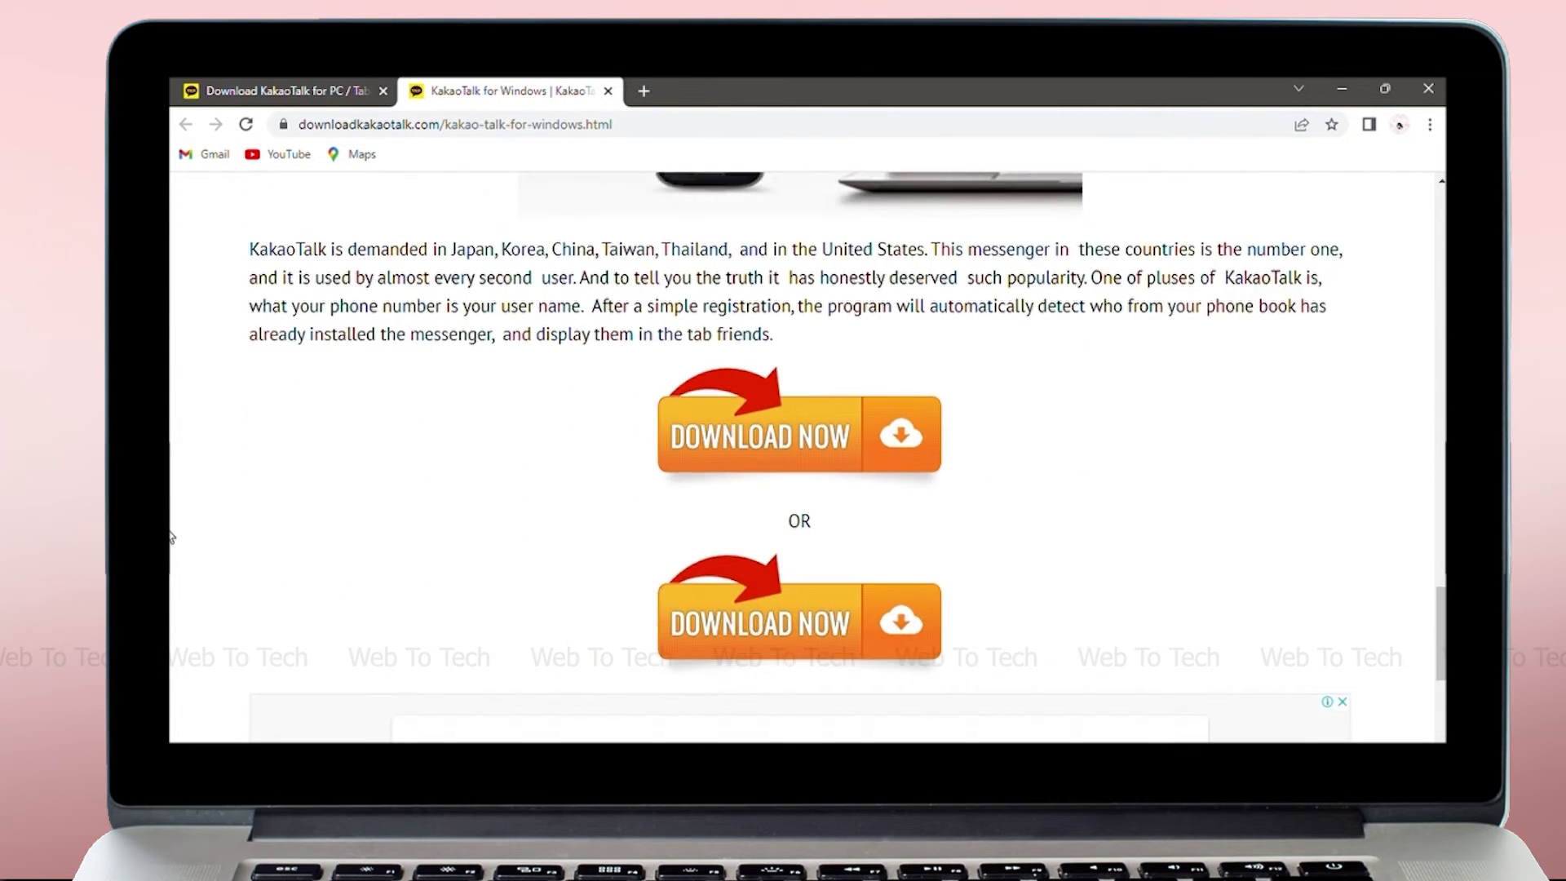
click(798, 416)
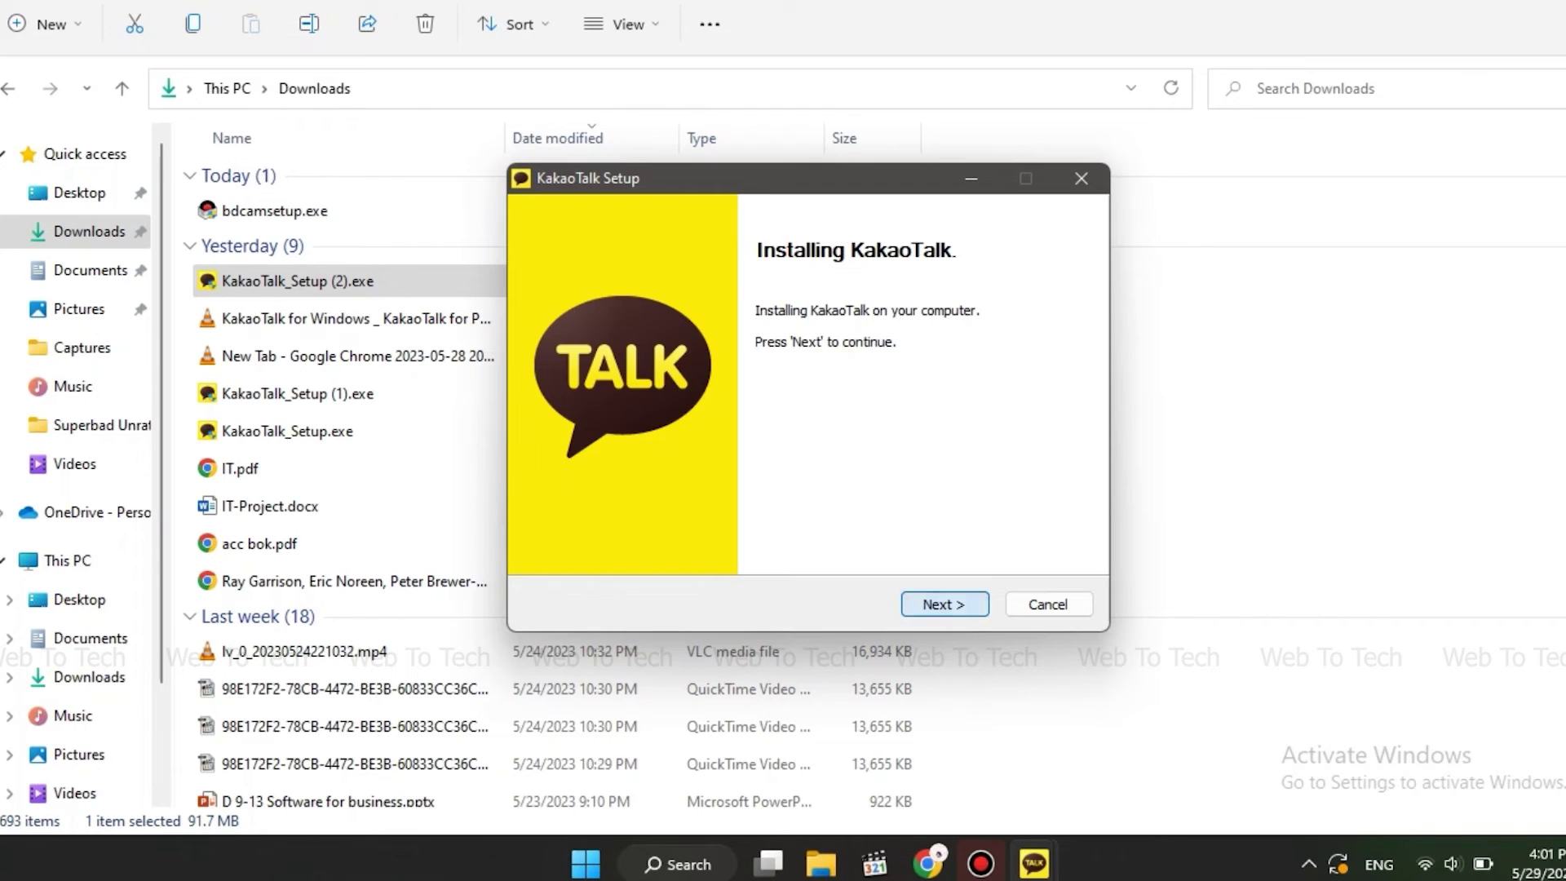
- Continue past the KakaoTalk Setup welcome page
key(Return)
key(Return)
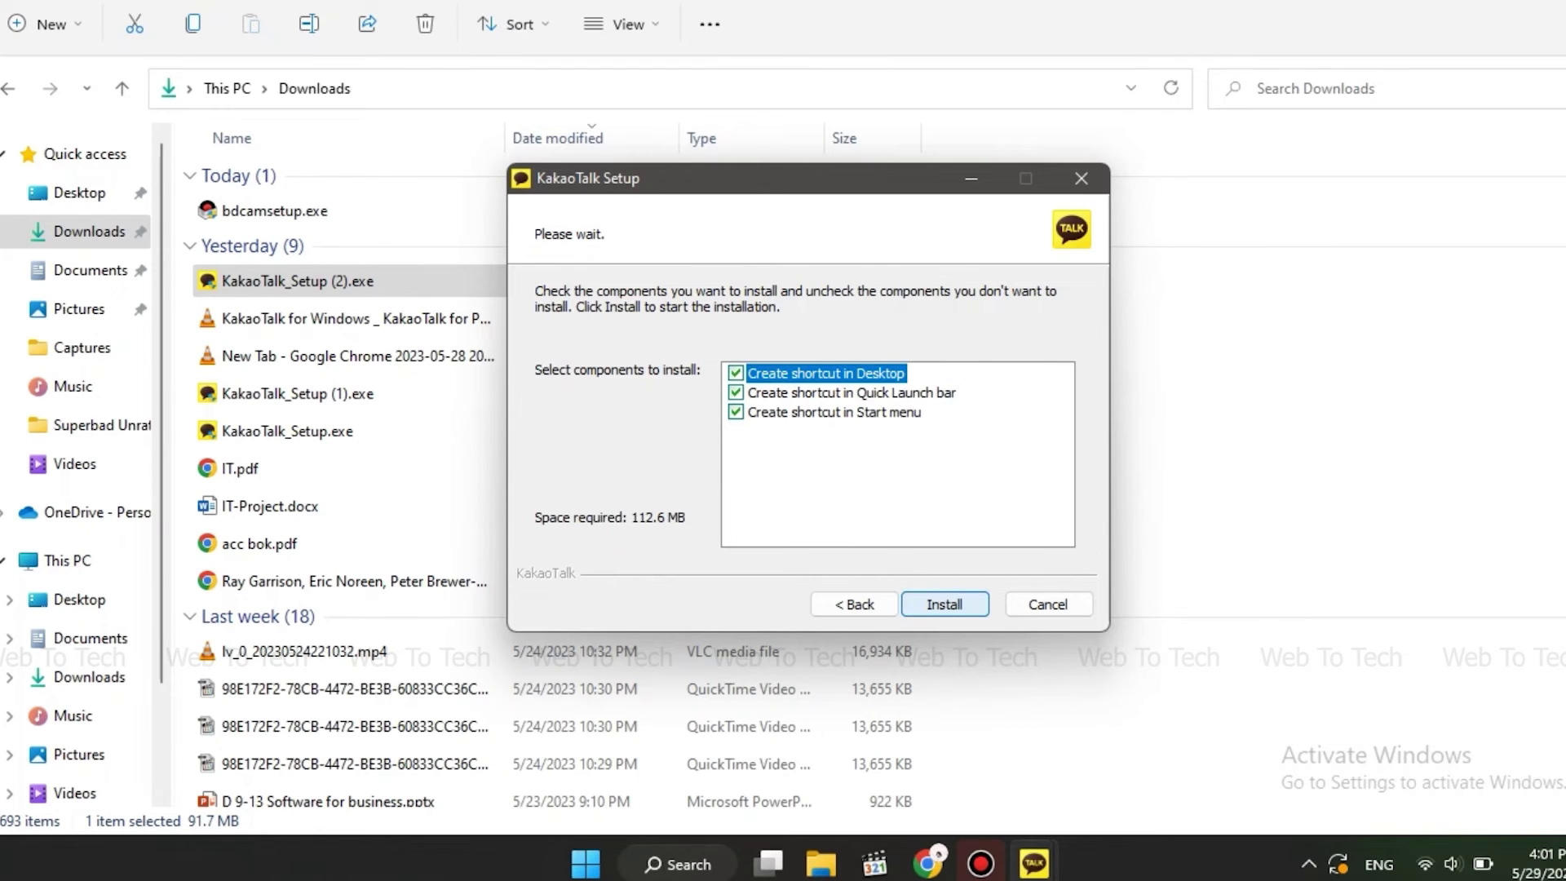
- Start the KakaoTalk installation with the default folder and all three shortcuts
key(Return)
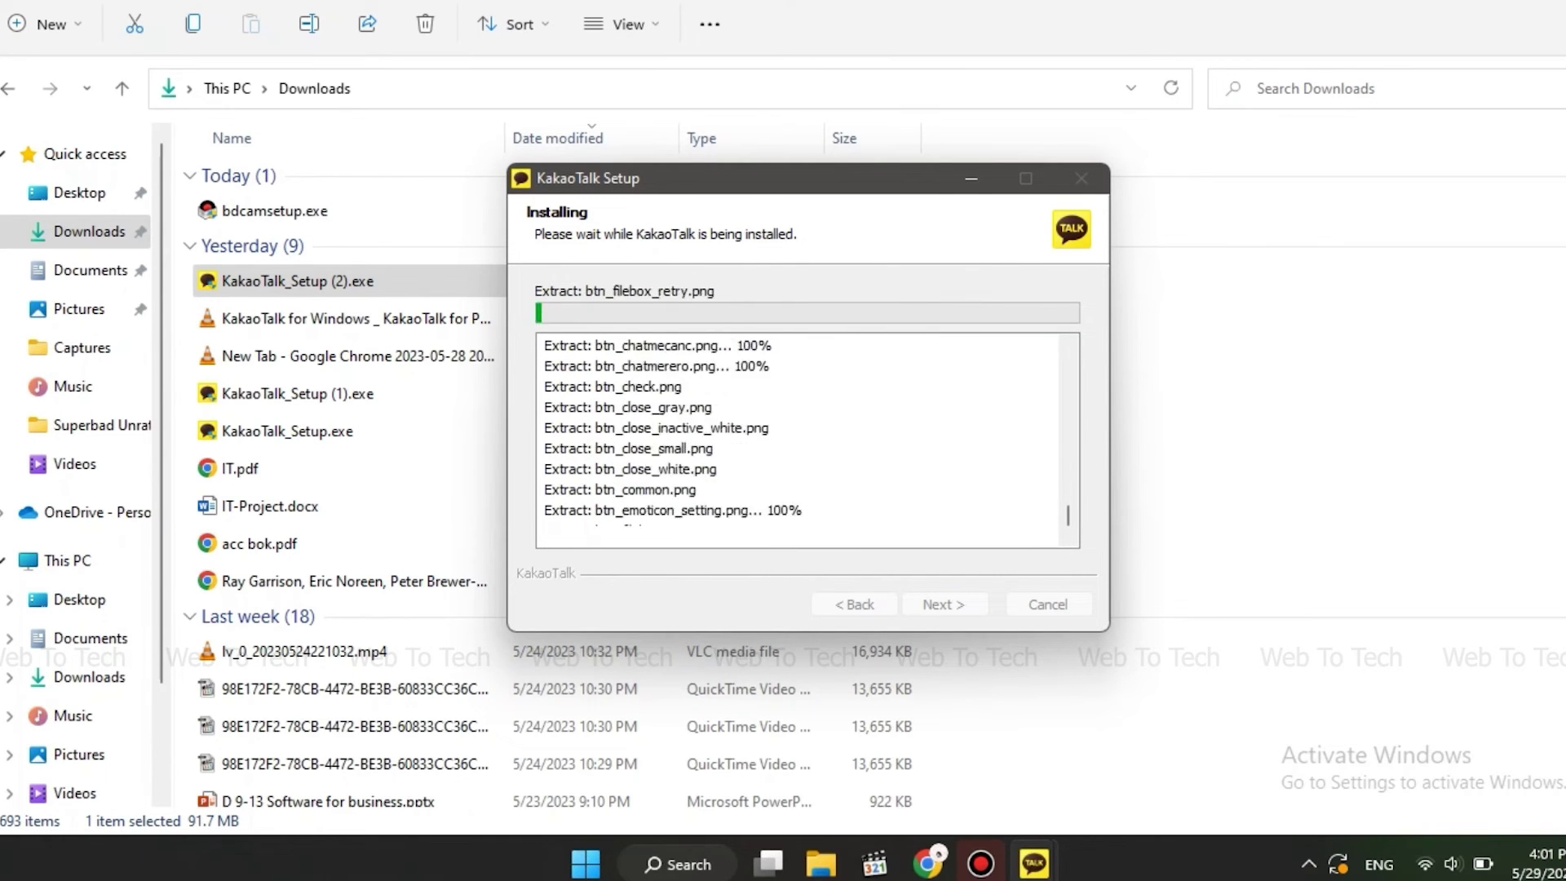